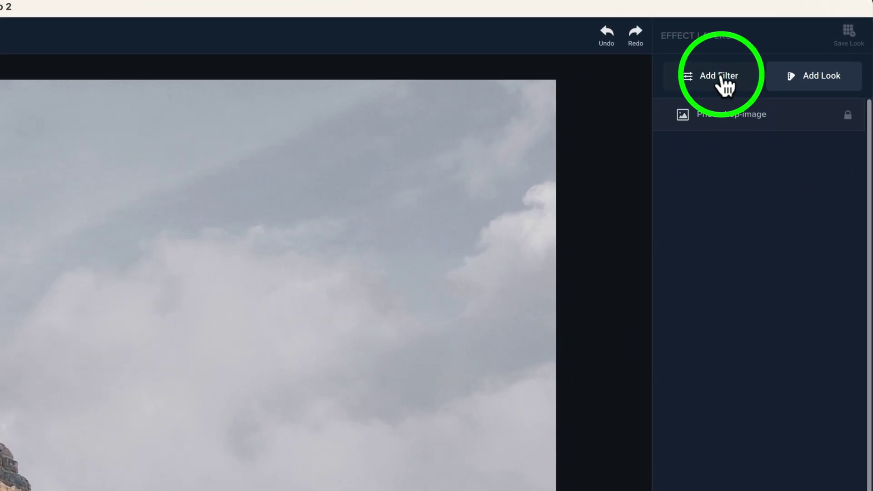
Add a Precision Contrast effect layer from the Essential filter list to the mountain photo.
{"action": "left_click", "coordinate": [720, 77]}
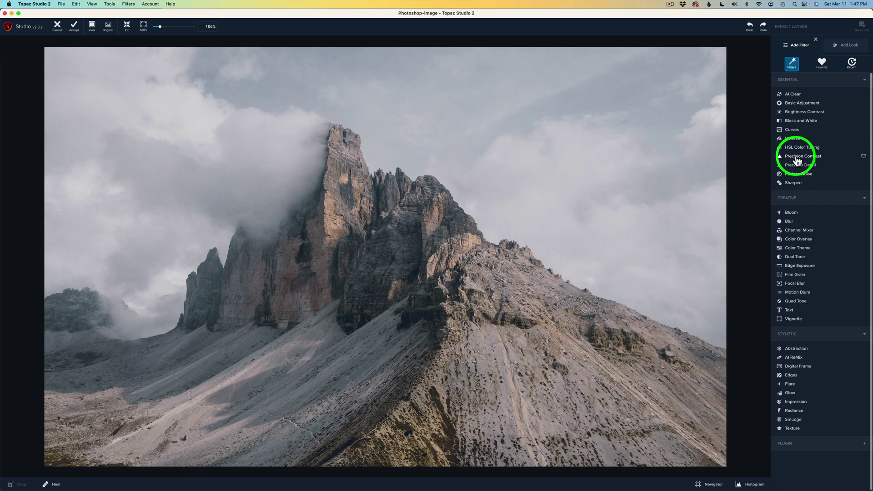
{"action": "left_click", "coordinate": [796, 159]}
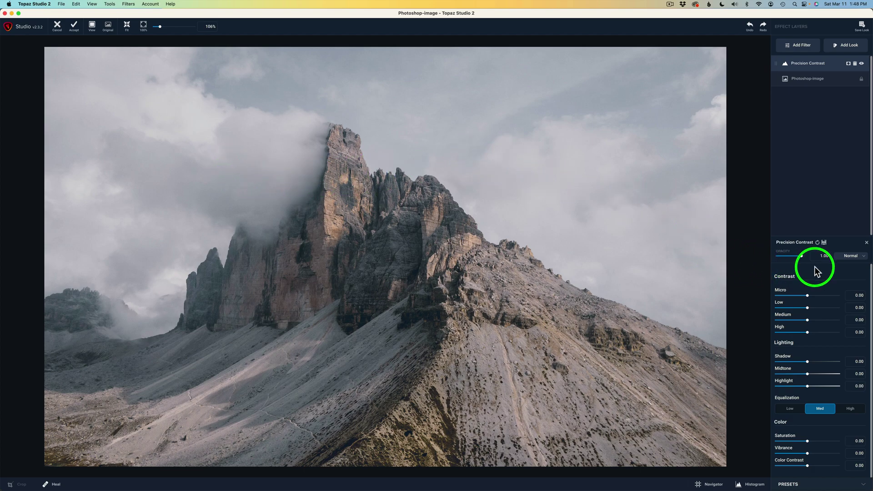
Raise Precision Contrast Micro contrast to 0.60, inspecting the zoomed sky and comparing with the original.
{"action": "left_click_drag", "start_coordinate": [806, 296], "coordinate": [825, 298]}
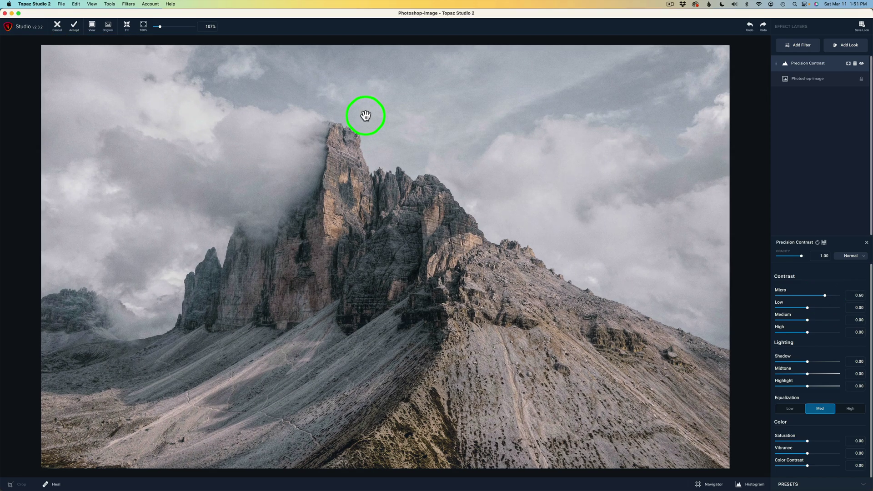
{"action": "scroll", "coordinate": [365, 116], "scroll_direction": "up", "scroll_amount": 10}
{"action": "left_click_drag", "start_coordinate": [404, 111], "coordinate": [405, 266]}
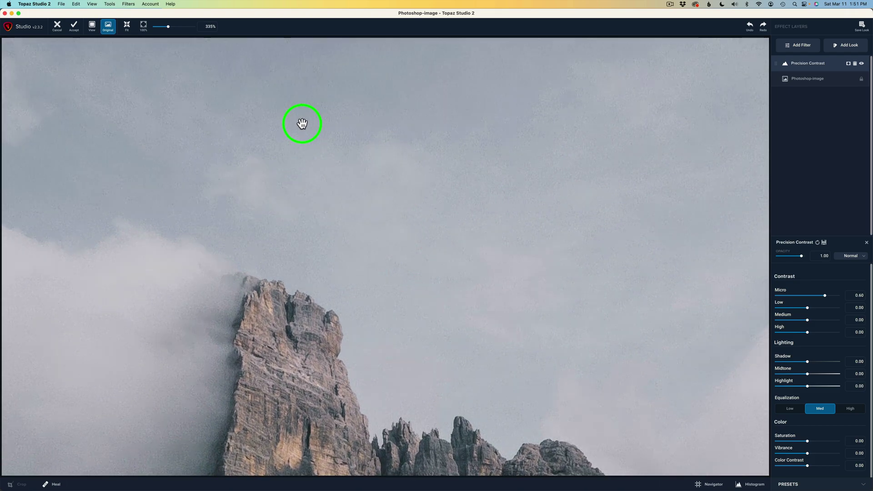
{"action": "left_click_drag", "start_coordinate": [302, 123], "coordinate": [307, 152]}
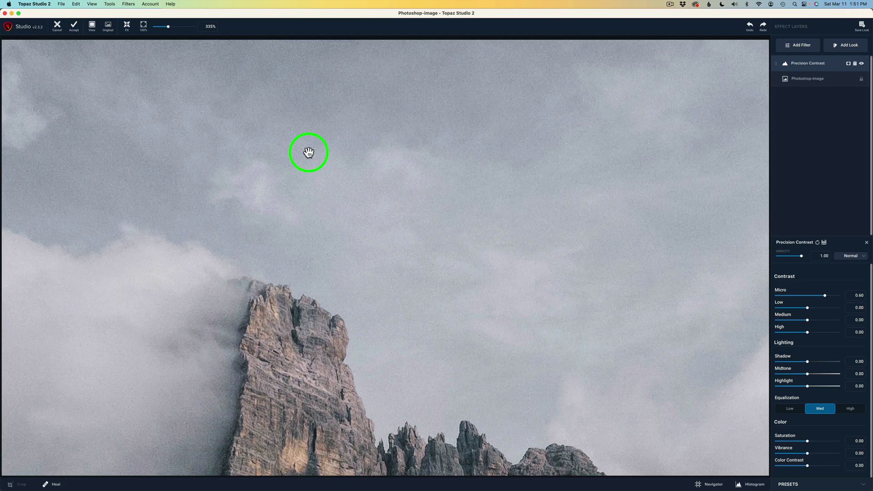
{"action": "scroll", "coordinate": [308, 152], "scroll_direction": "down", "scroll_amount": 10}
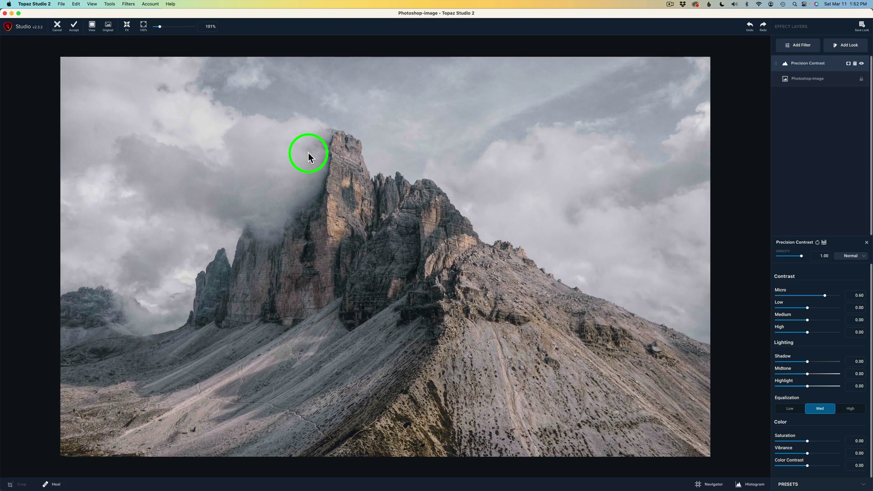
{"action": "scroll", "coordinate": [308, 153], "scroll_direction": "up", "scroll_amount": 1}
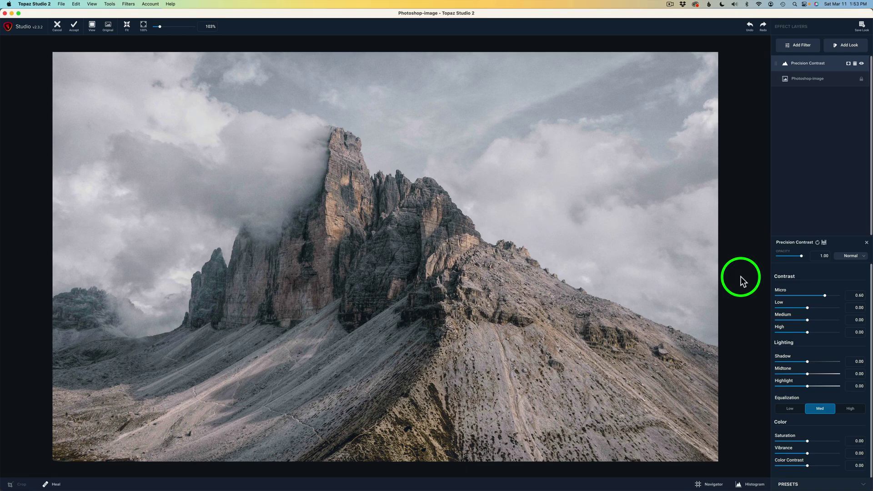
{"action": "key", "text": "backslash"}
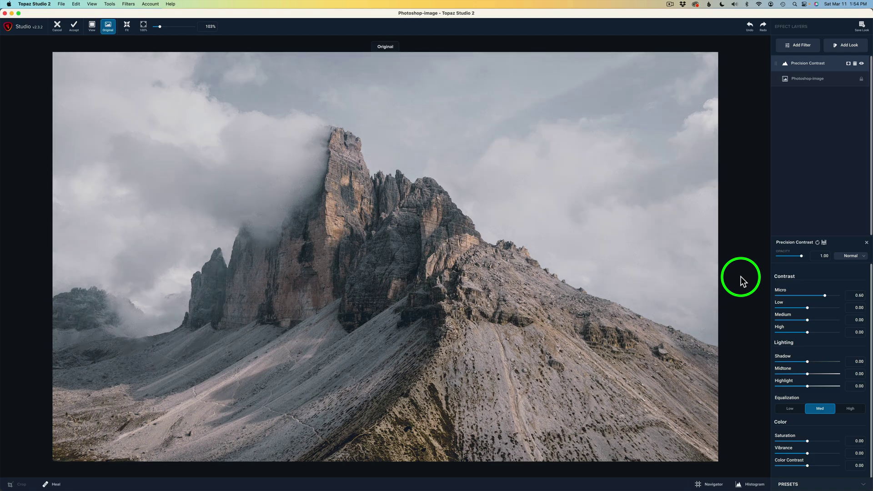
{"action": "key", "text": "backslash"}
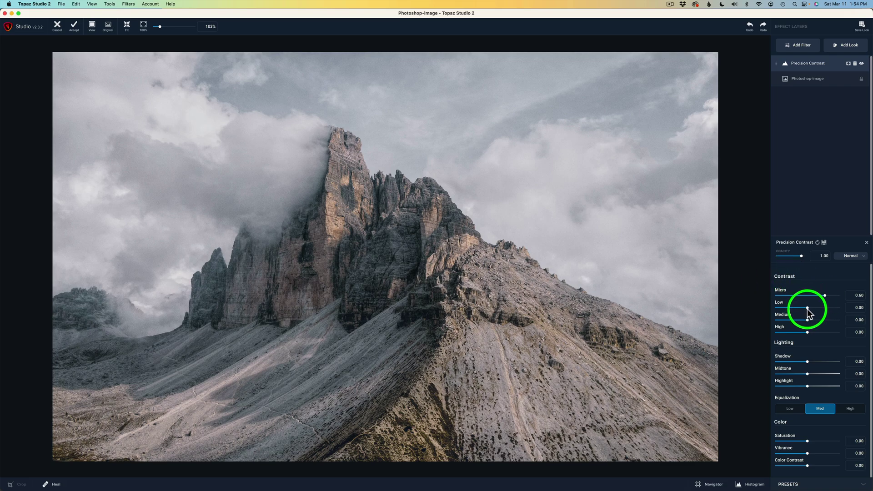
Set Low contrast to 0.54 and High contrast to 0.50, then compare with the original.
{"action": "left_click_drag", "start_coordinate": [806, 309], "coordinate": [823, 307]}
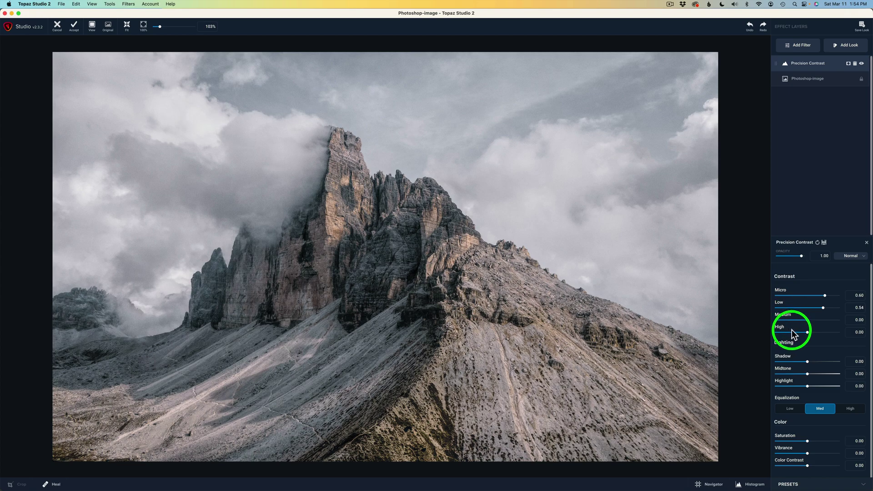
{"action": "left_click_drag", "start_coordinate": [808, 332], "coordinate": [822, 333]}
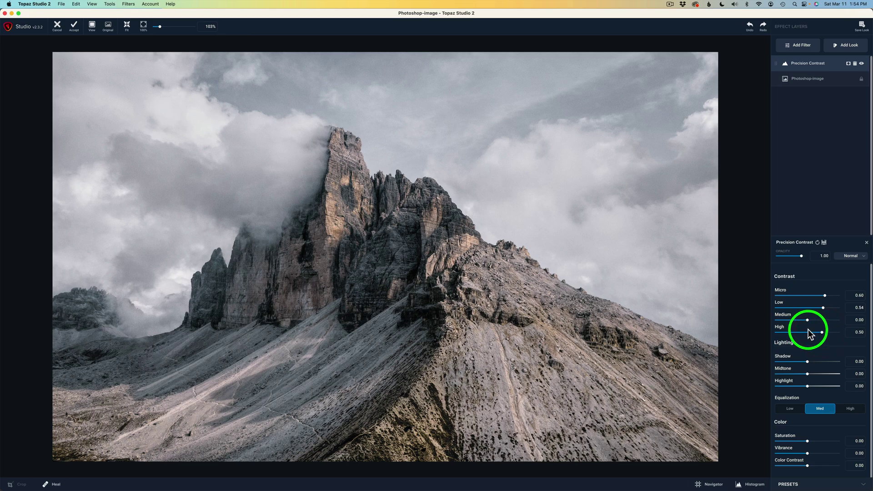
{"action": "left_click", "coordinate": [541, 282]}
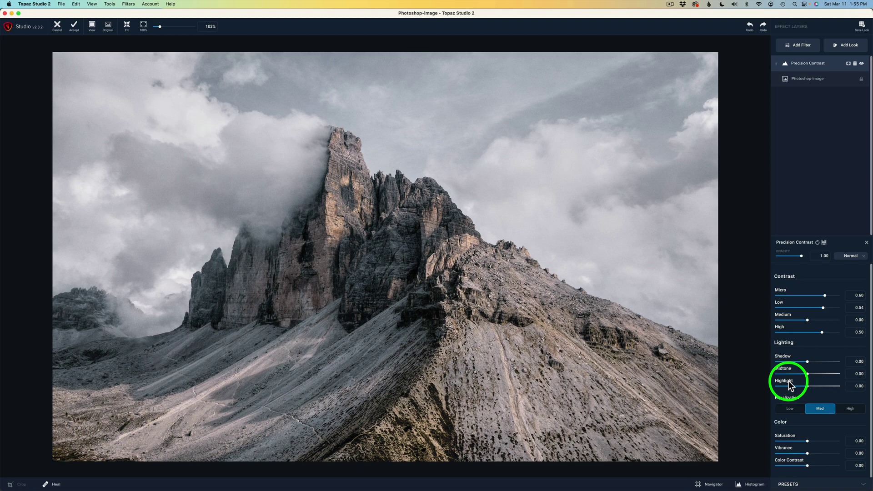
{"action": "left_click", "coordinate": [792, 412]}
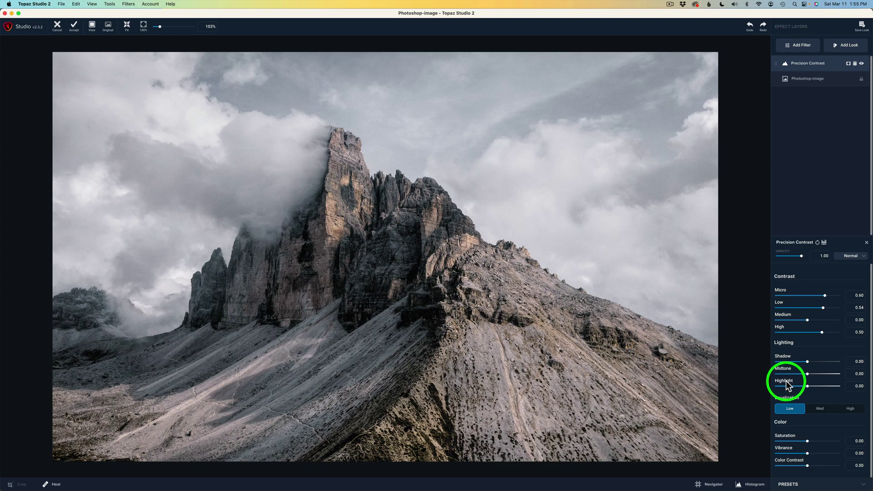
{"action": "left_click", "coordinate": [820, 411]}
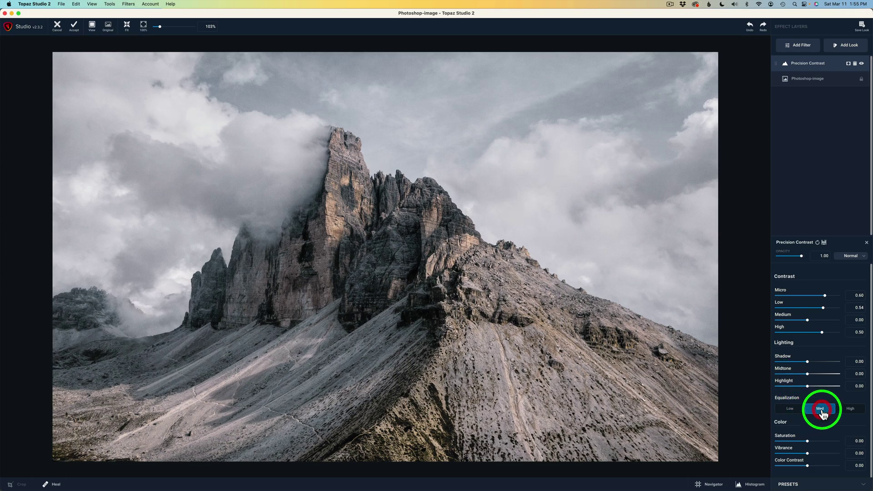
{"action": "left_click", "coordinate": [853, 411]}
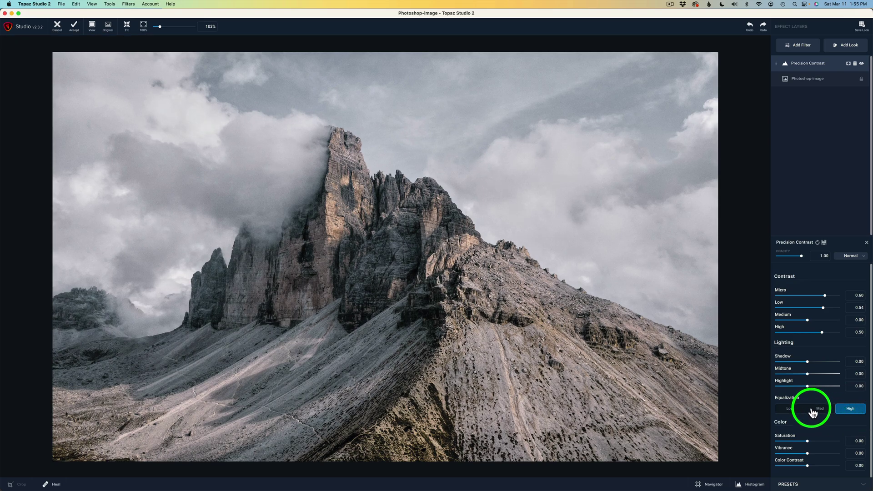
{"action": "left_click", "coordinate": [791, 410]}
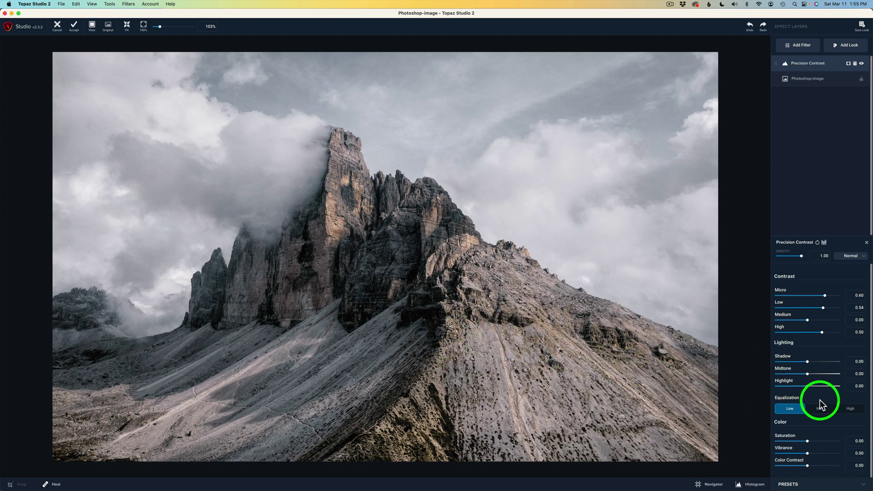
{"action": "left_click", "coordinate": [821, 409]}
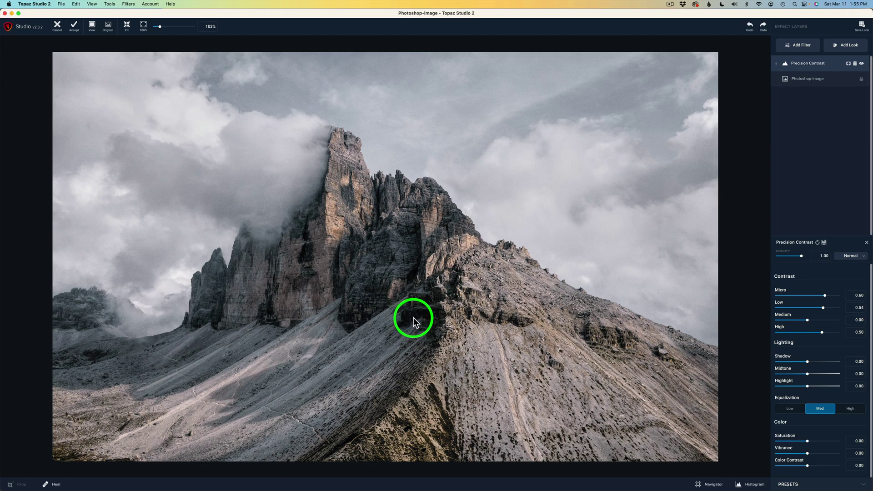
{"action": "left_click", "coordinate": [789, 408]}
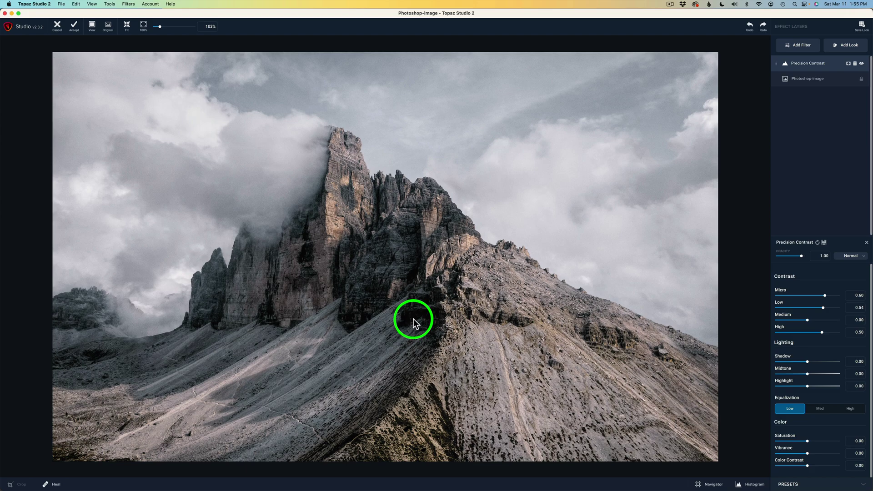
{"action": "left_click", "coordinate": [819, 409]}
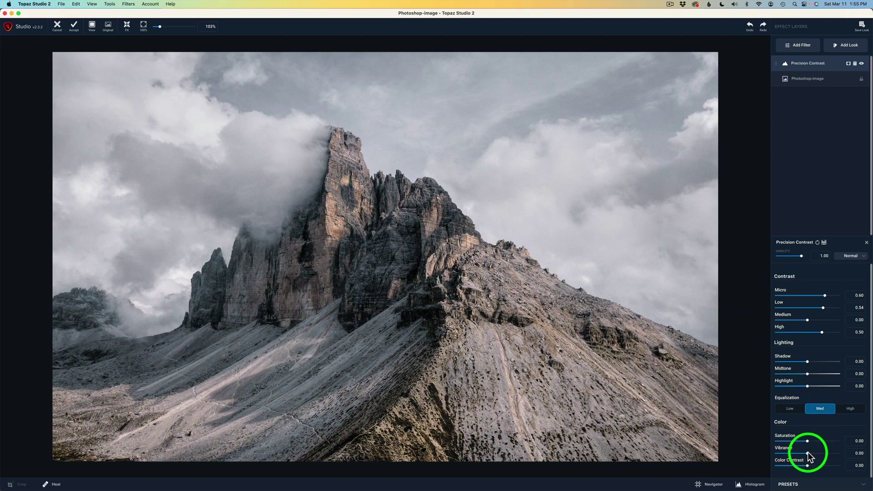
Set Vibrance to 0.60 and Saturation to 0.70, then compare with the original.
{"action": "left_click_drag", "start_coordinate": [808, 452], "coordinate": [824, 453]}
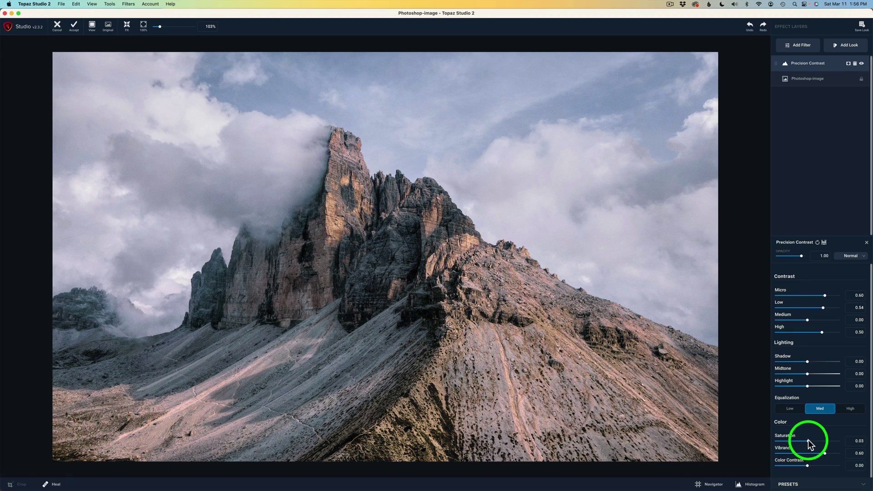
{"action": "left_click_drag", "start_coordinate": [808, 441], "coordinate": [828, 441]}
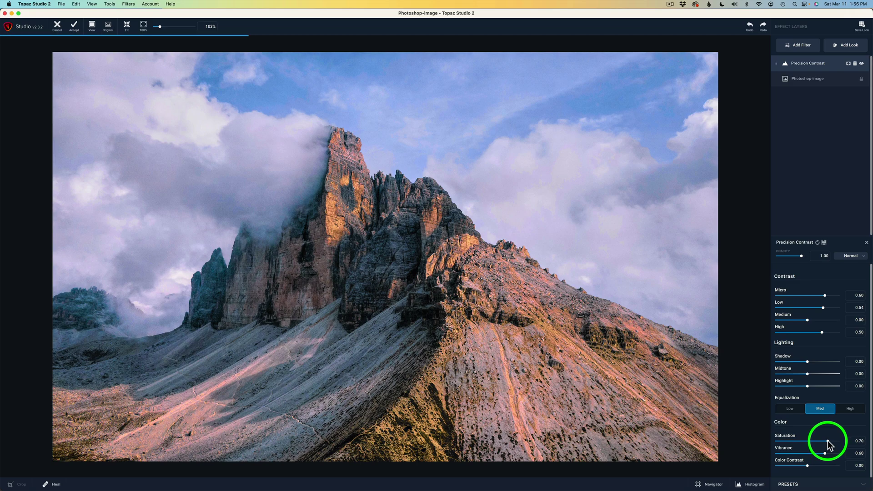
{"action": "left_click", "coordinate": [827, 441]}
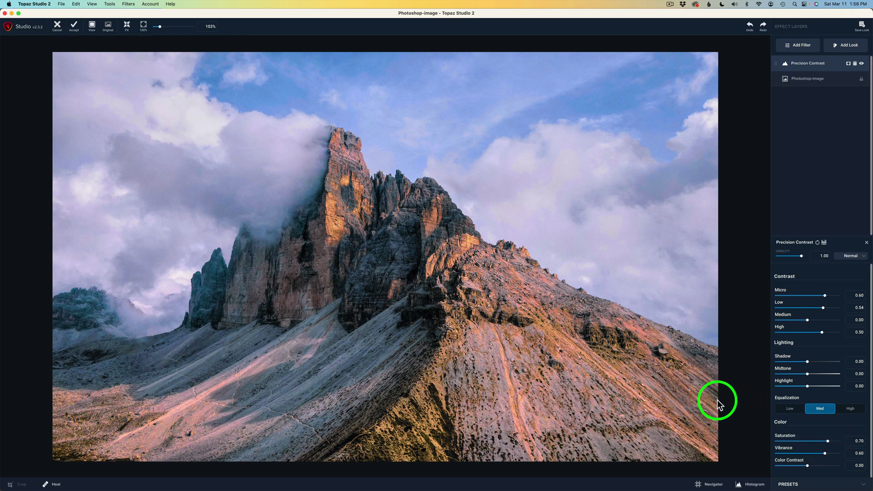
{"action": "left_click", "coordinate": [458, 251]}
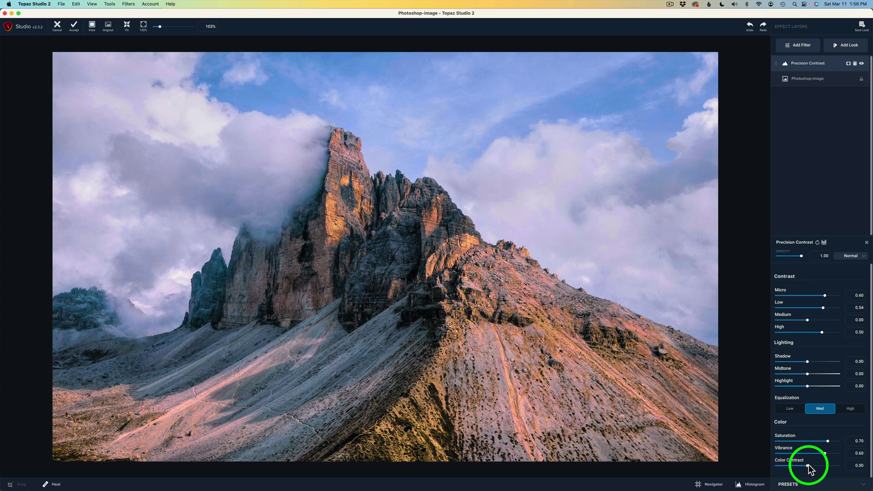
Drop Color Contrast to -1.00 and toggle the original view to compare.
{"action": "left_click_drag", "start_coordinate": [808, 465], "coordinate": [736, 461]}
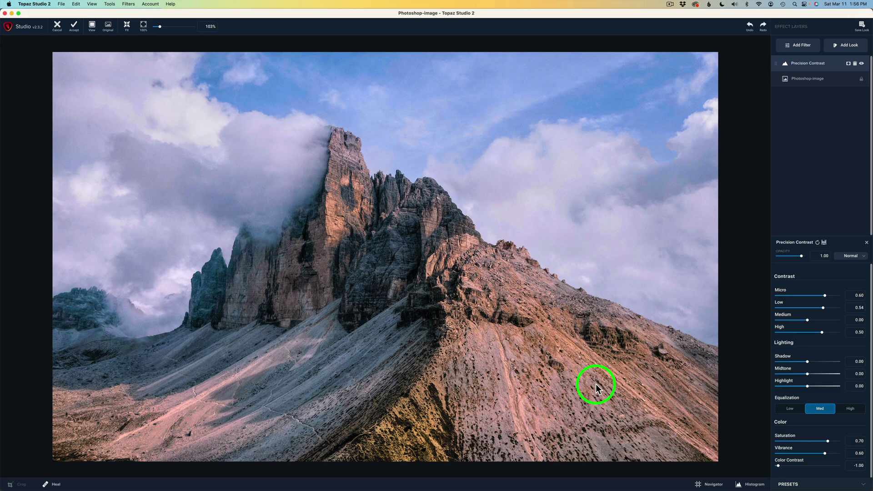
{"action": "left_click", "coordinate": [477, 314]}
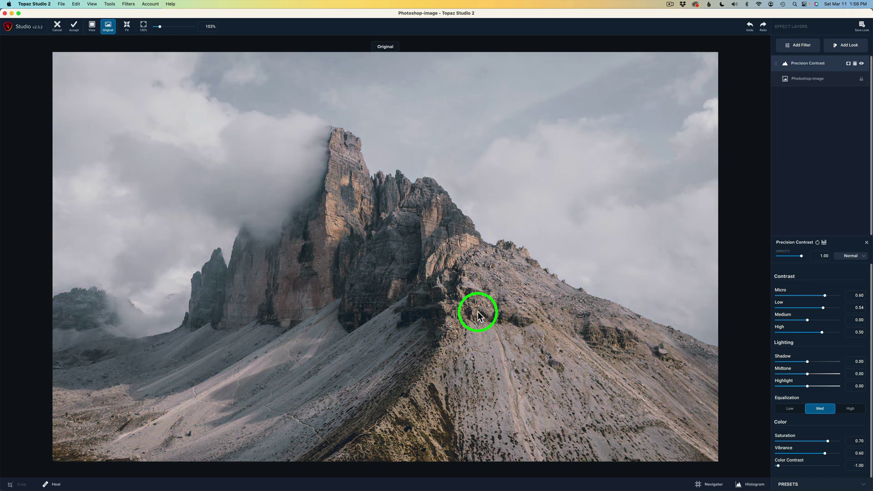
{"action": "left_click", "coordinate": [477, 313]}
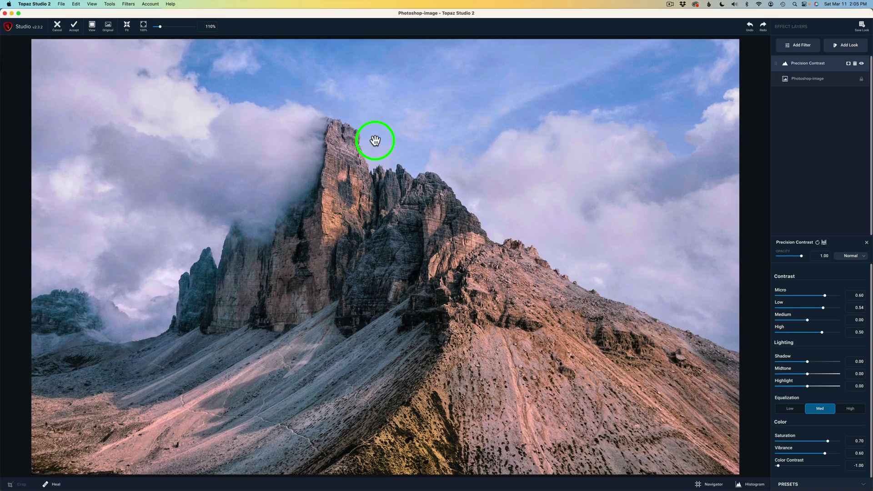
Zoom in around the mountain peak and bring up the filter list for another layer.
{"action": "scroll", "coordinate": [375, 139], "scroll_direction": "up", "scroll_amount": 5}
{"action": "left_click_drag", "start_coordinate": [375, 139], "coordinate": [429, 302]}
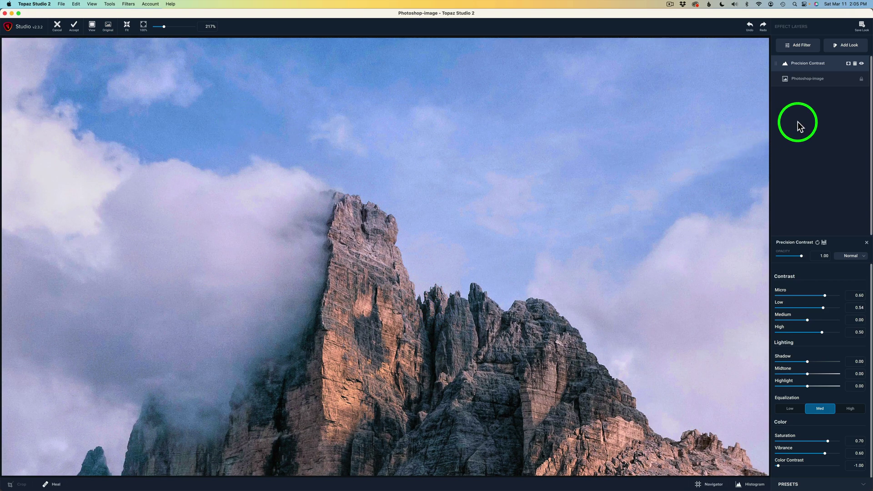
{"action": "left_click", "coordinate": [800, 46]}
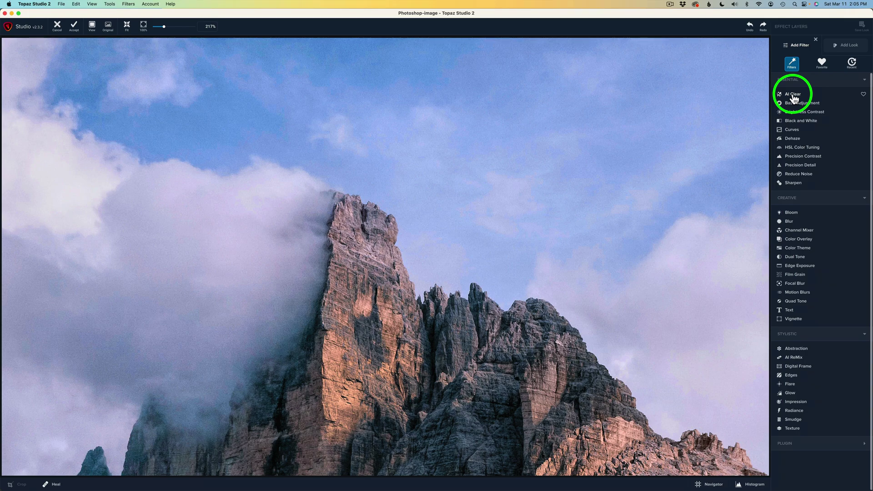
Add an AI Clear layer with default settings, pan around the peak, then fit the photo.
{"action": "left_click", "coordinate": [793, 97]}
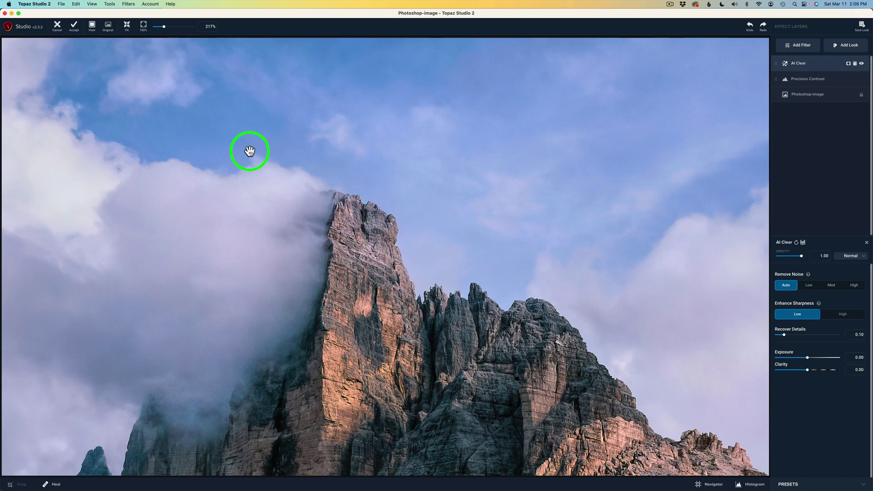
{"action": "left_click_drag", "start_coordinate": [239, 146], "coordinate": [659, 176]}
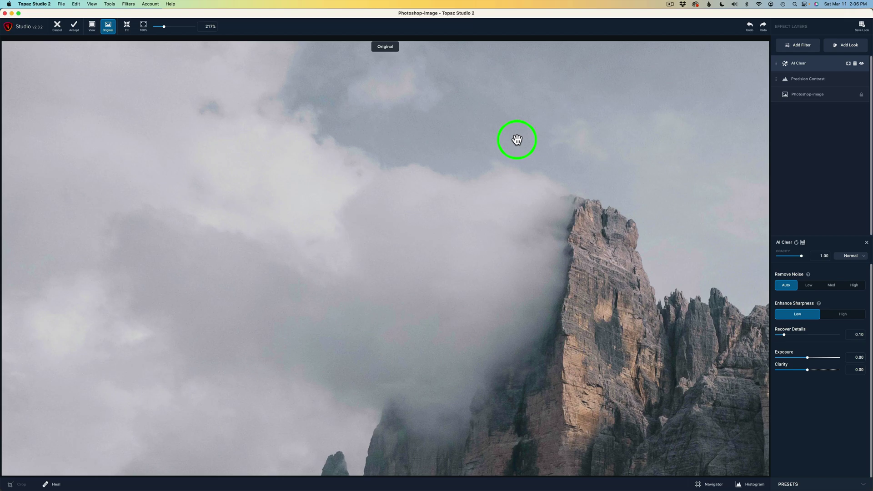
{"action": "left_click_drag", "start_coordinate": [514, 141], "coordinate": [5, 156]}
{"action": "left_click_drag", "start_coordinate": [318, 205], "coordinate": [263, 226]}
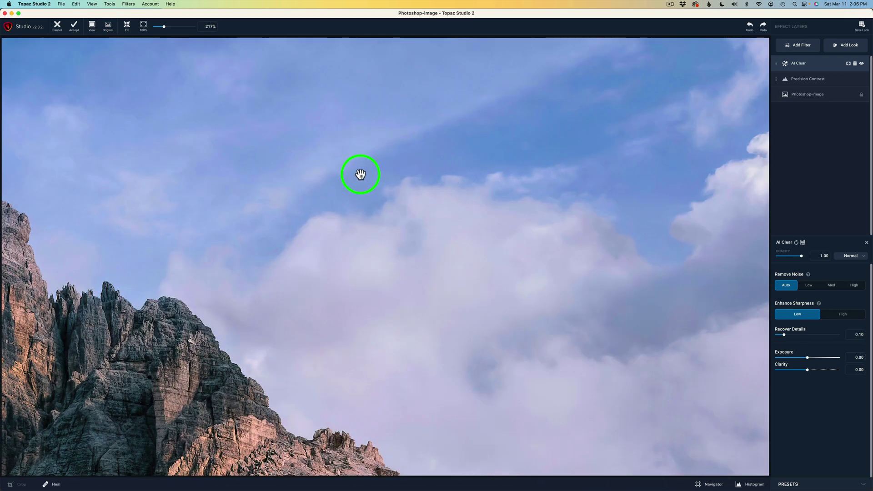
{"action": "left_click_drag", "start_coordinate": [358, 174], "coordinate": [739, 203]}
{"action": "left_click_drag", "start_coordinate": [491, 171], "coordinate": [519, 170]}
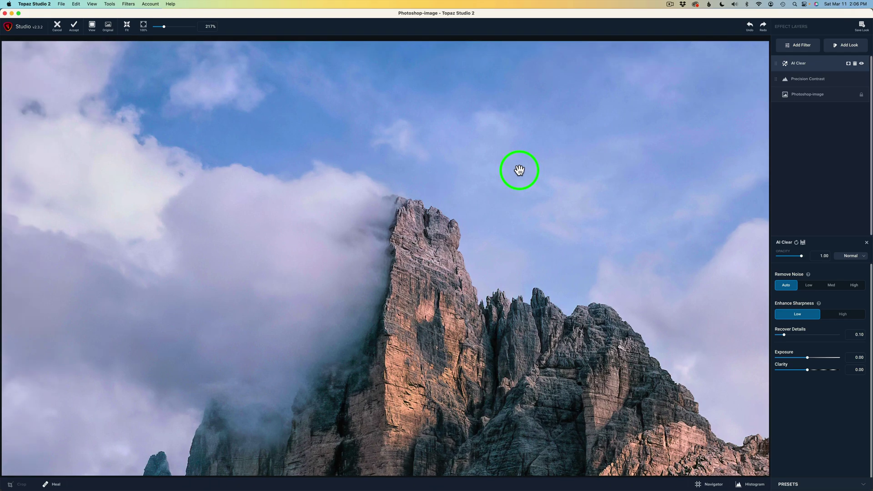
{"action": "key", "text": "super+0"}
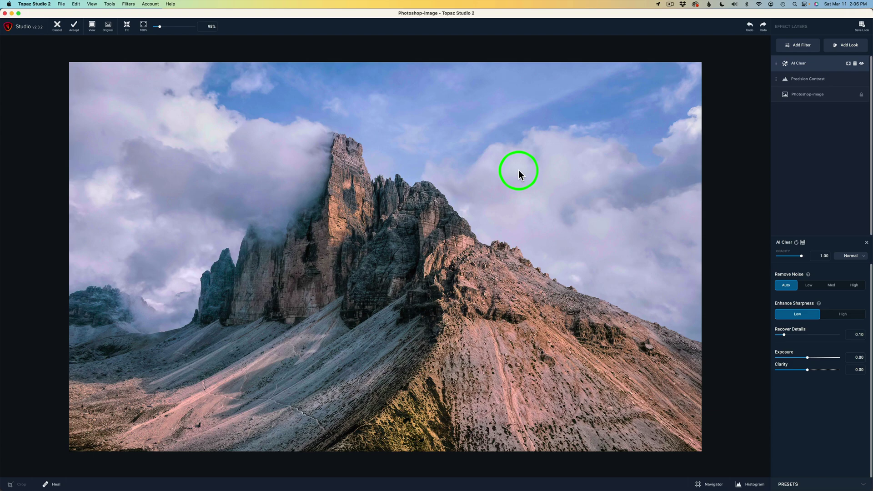
Lower AI Clear Exposure to -0.20 and reset Clarity back to 0.00.
{"action": "left_click", "coordinate": [783, 262]}
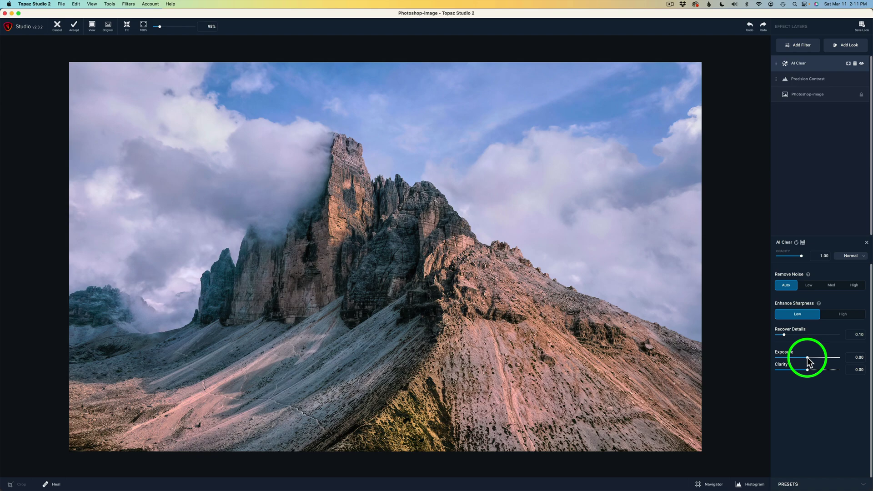
{"action": "left_click_drag", "start_coordinate": [807, 358], "coordinate": [808, 371]}
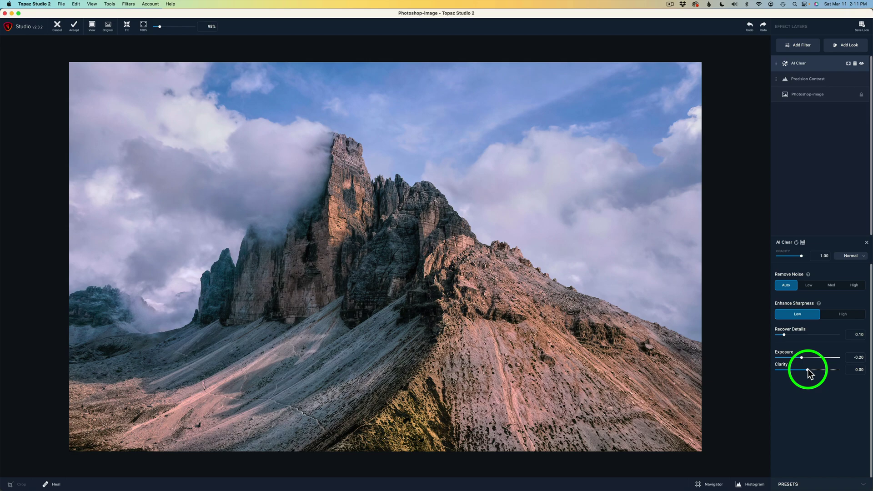
{"action": "left_click_drag", "start_coordinate": [808, 369], "coordinate": [825, 369]}
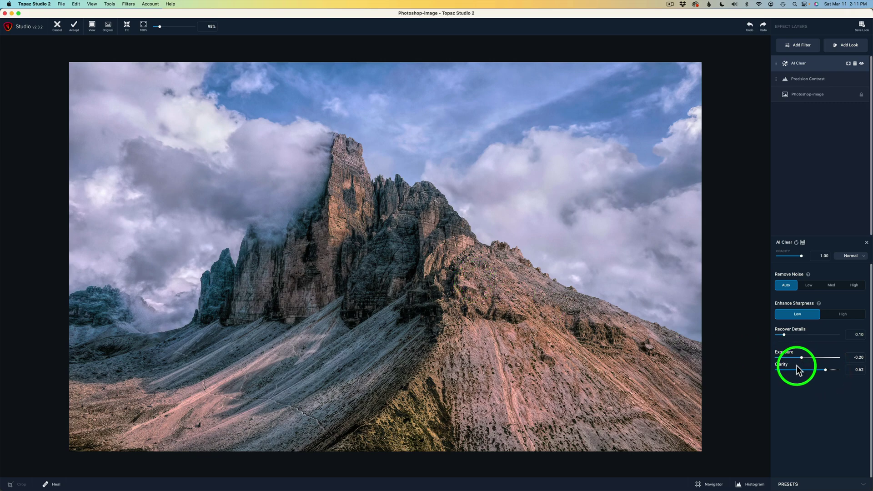
{"action": "left_click", "coordinate": [826, 369]}
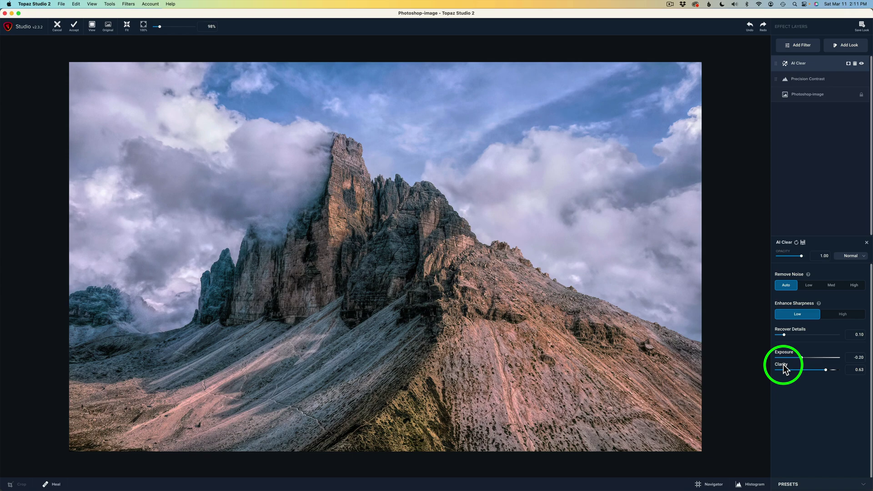
{"action": "double_click", "coordinate": [782, 365]}
{"action": "left_click", "coordinate": [807, 370]}
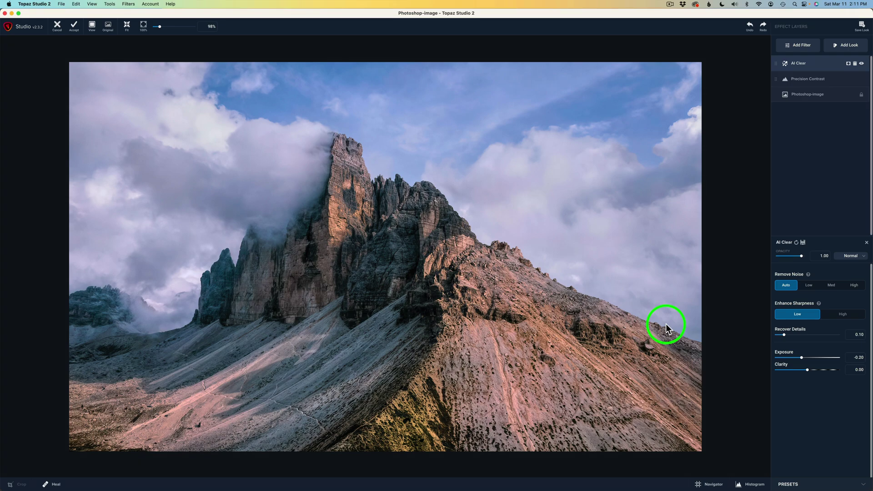
Compare against the original, then accept the edits to send the photo back to Photoshop.
{"action": "key", "text": "backslash"}
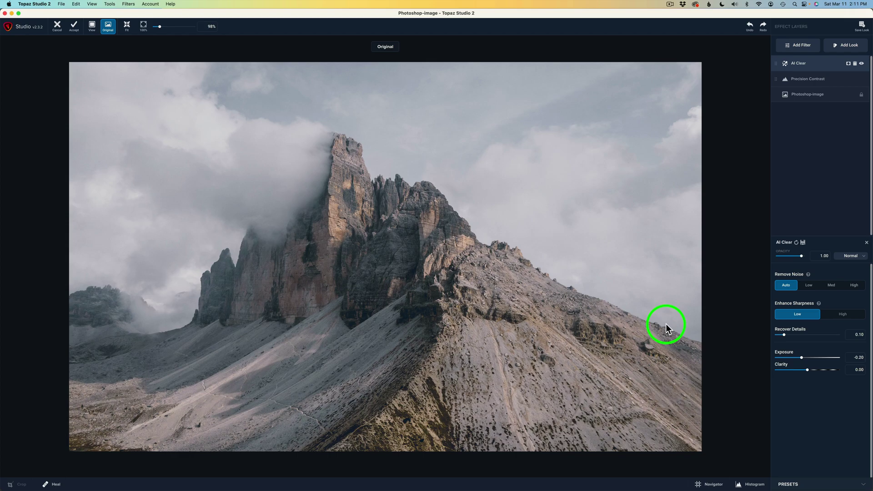
{"action": "key", "text": "backslash"}
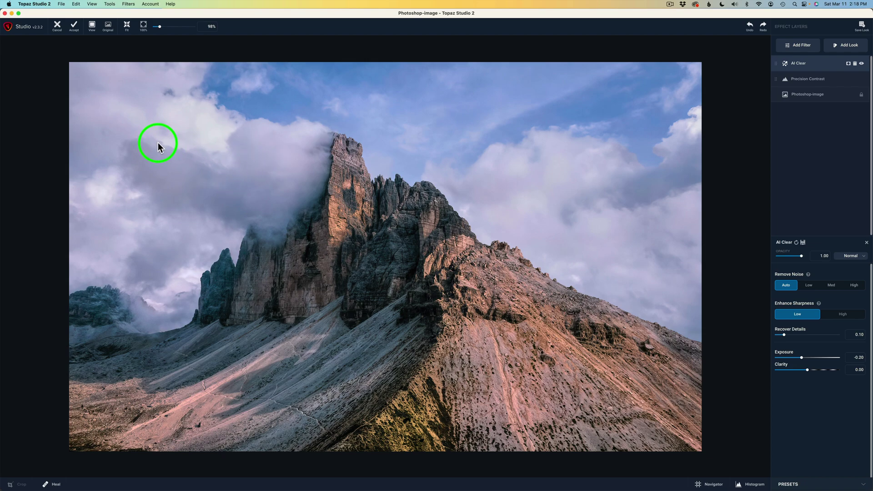
{"action": "left_click", "coordinate": [73, 26]}
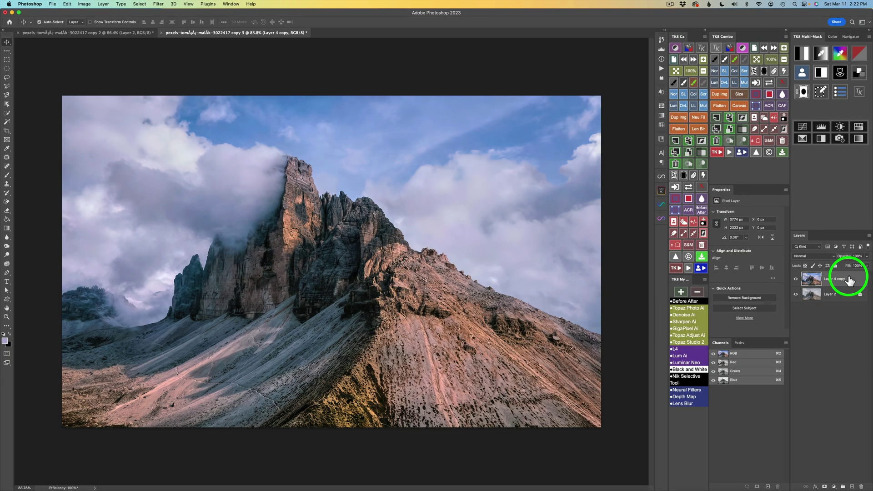
{"action": "left_click", "coordinate": [757, 59]}
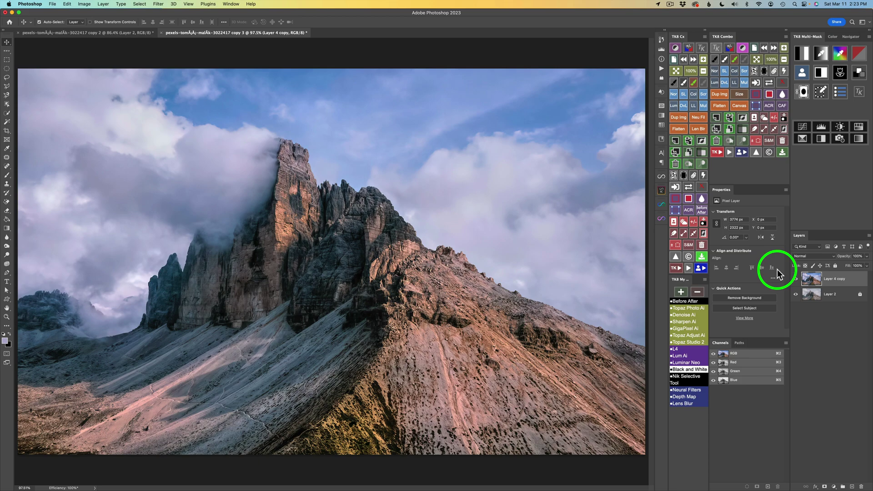
{"action": "left_click", "coordinate": [795, 279]}
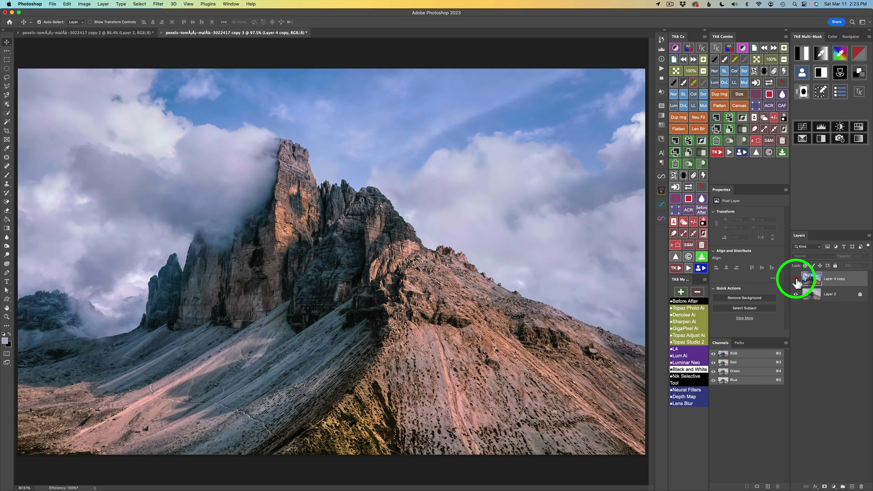
{"action": "left_click", "coordinate": [796, 279]}
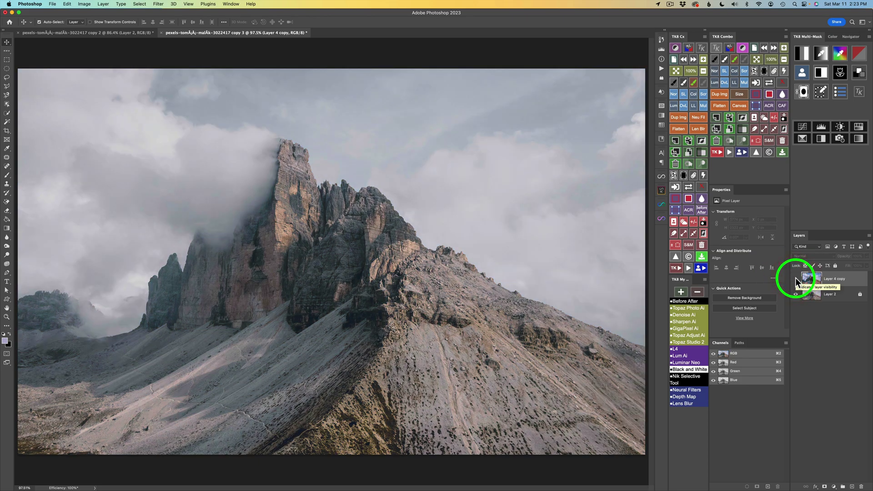
{"action": "left_click", "coordinate": [795, 279]}
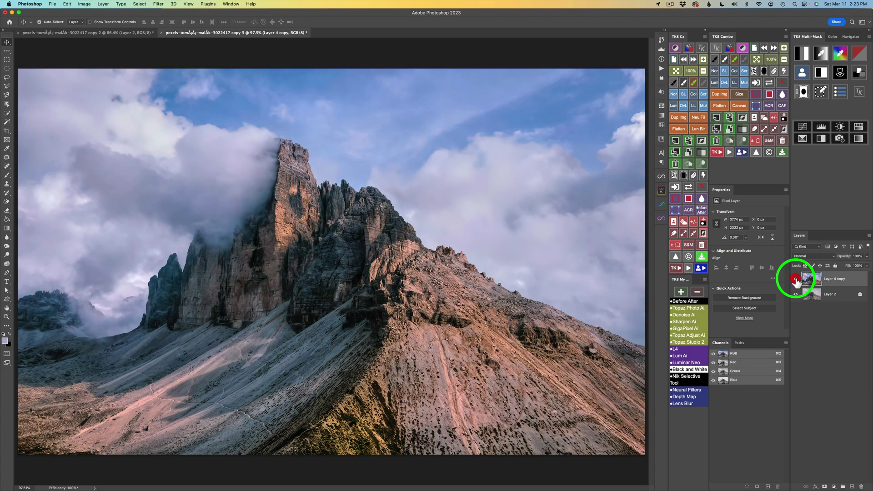